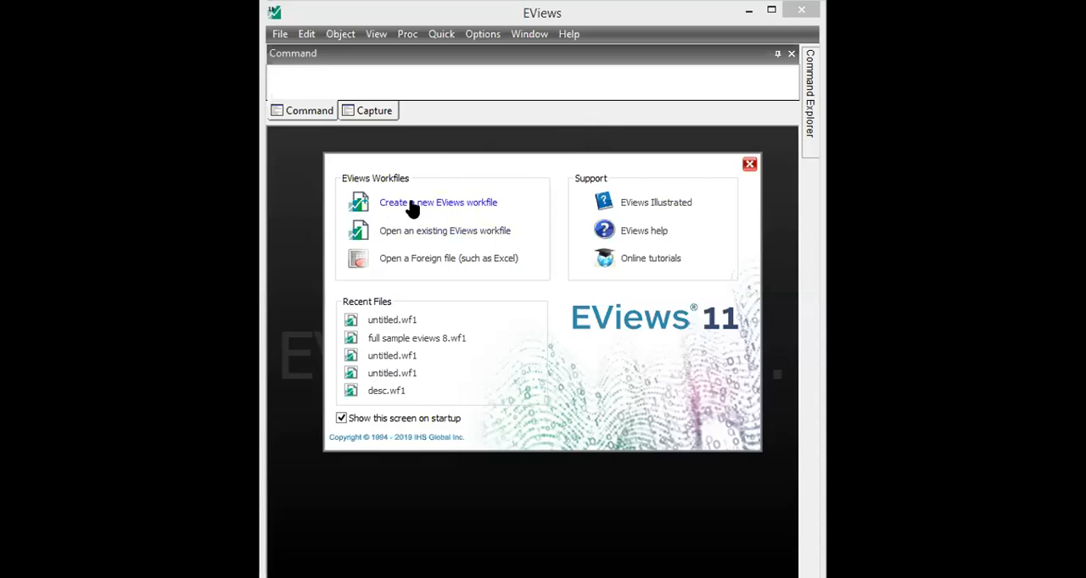
- Create a dated, regular-frequency annual workfile named PRACTICE covering 1980 to 2017
click(750, 167)
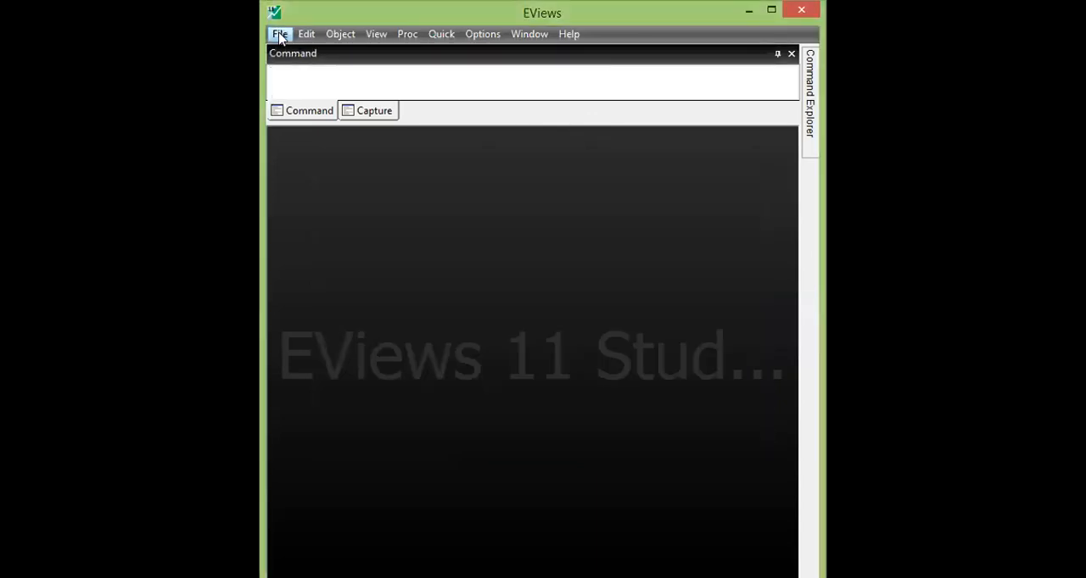
click(280, 34)
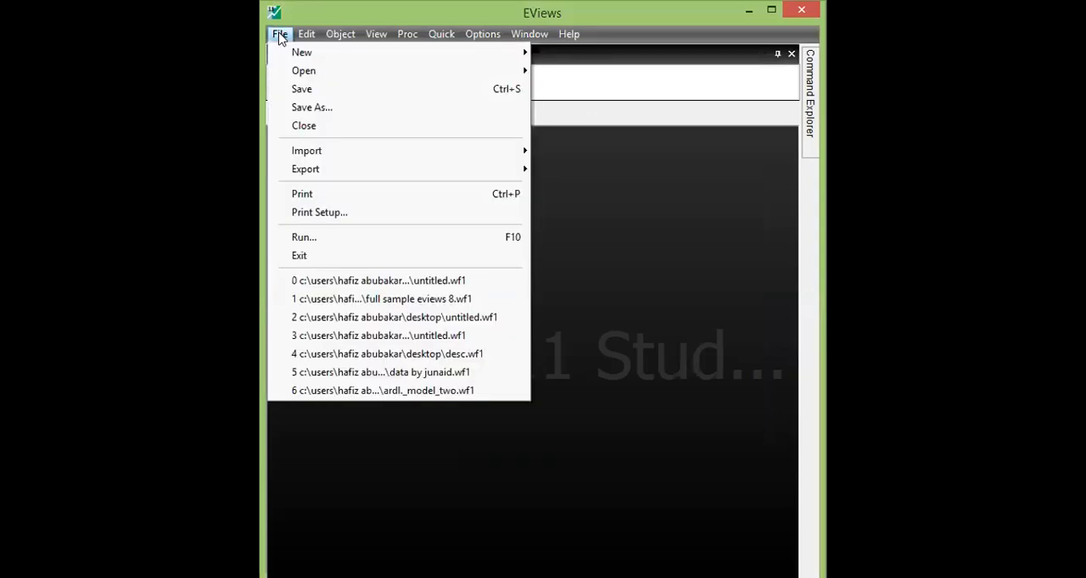
mouse_move(310, 54)
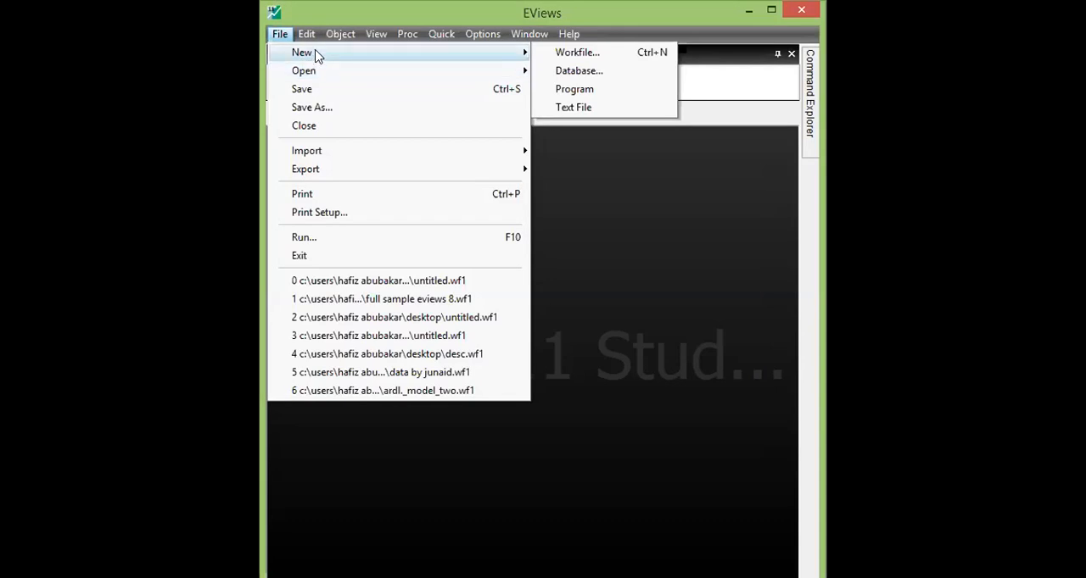
click(564, 54)
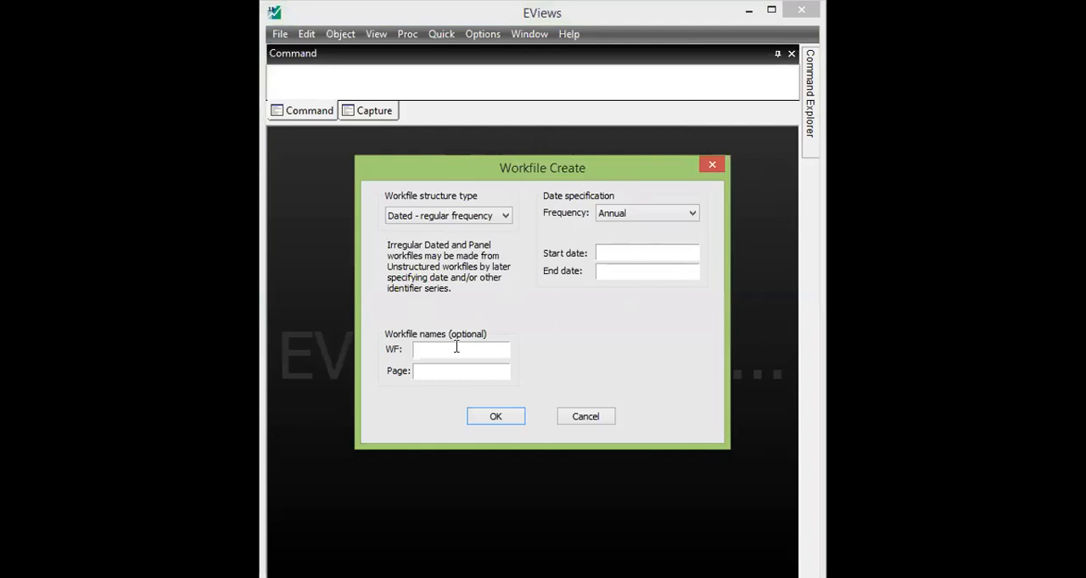
click(469, 217)
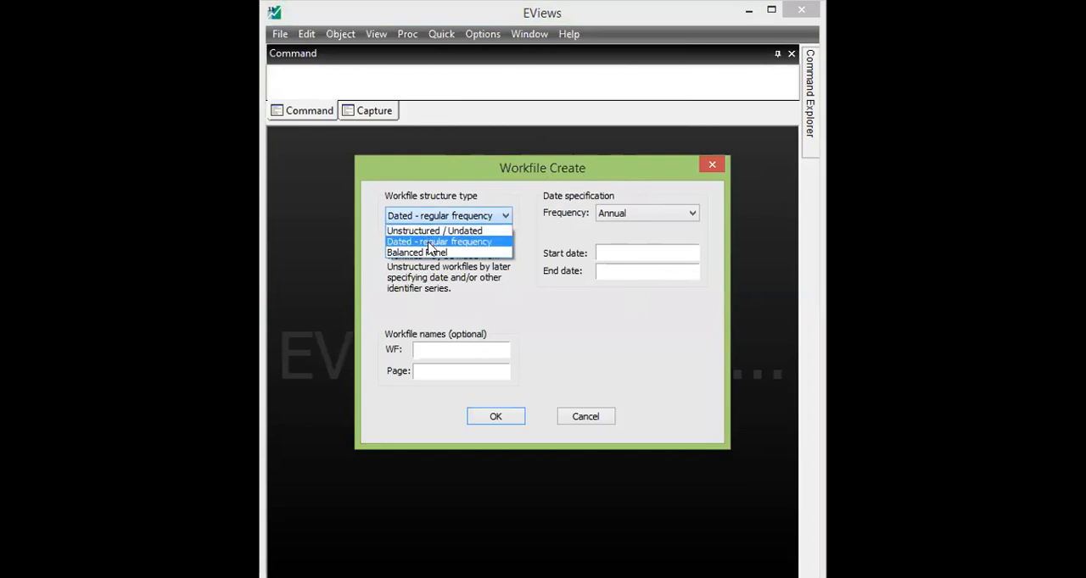
click(430, 244)
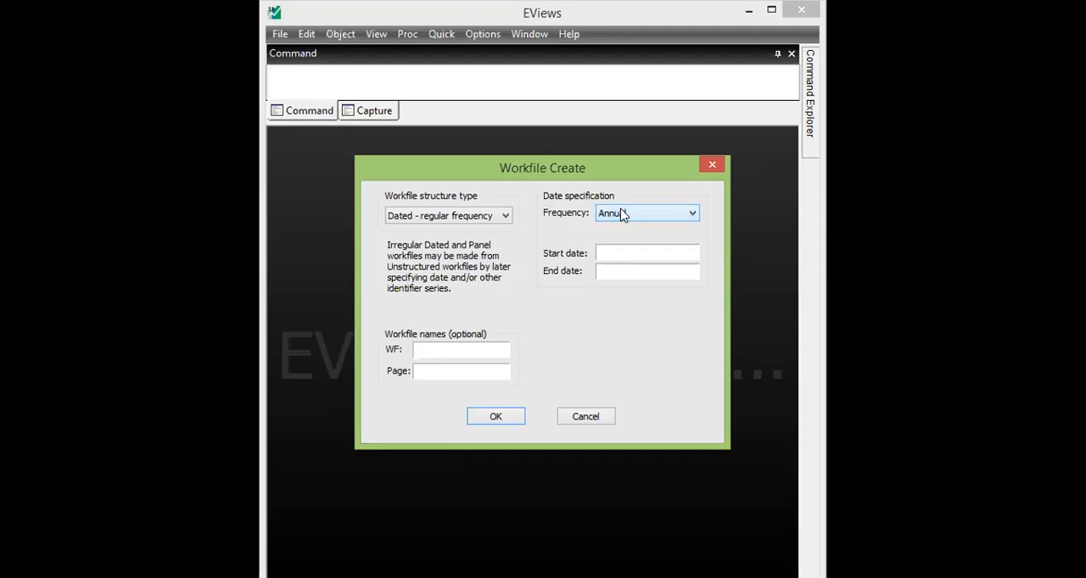
click(608, 252)
text(1980)
click(621, 272)
text(2017)
key(Return)
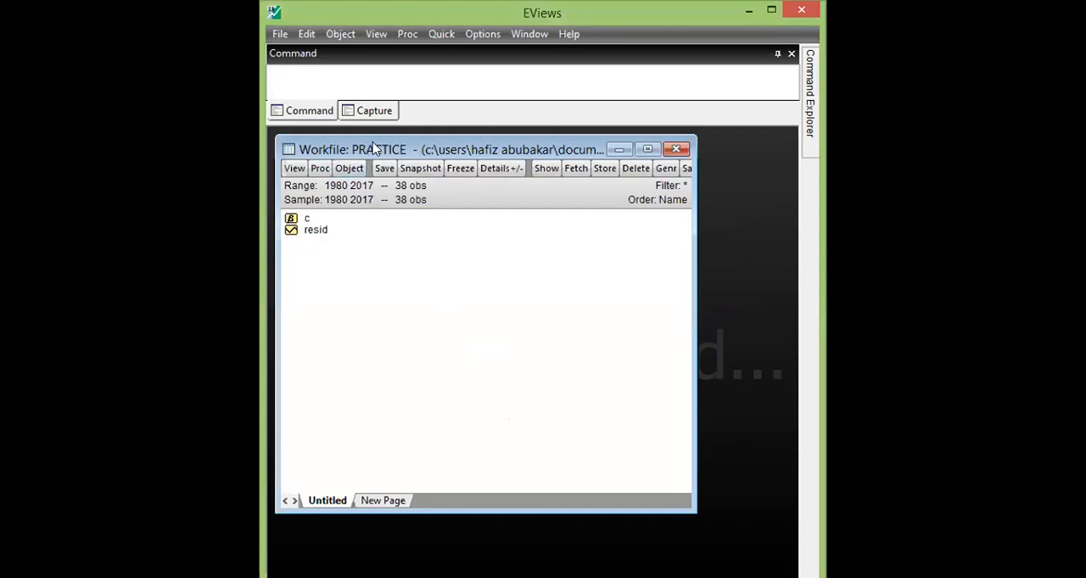
- Inspect the contents of the workfile's default objects c and resid, closing the resid series when done
double_click(307, 218)
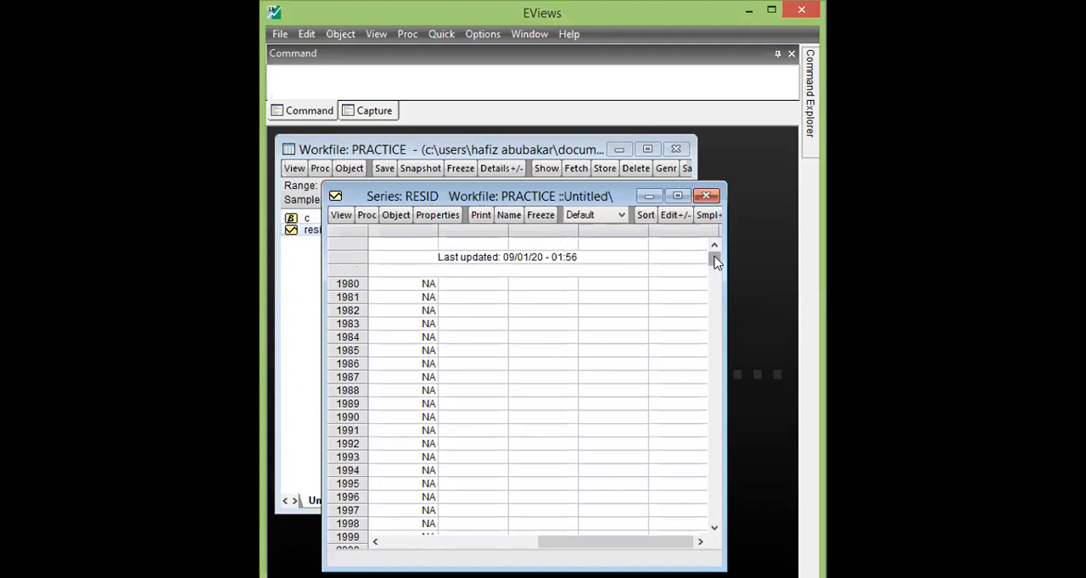
click(706, 197)
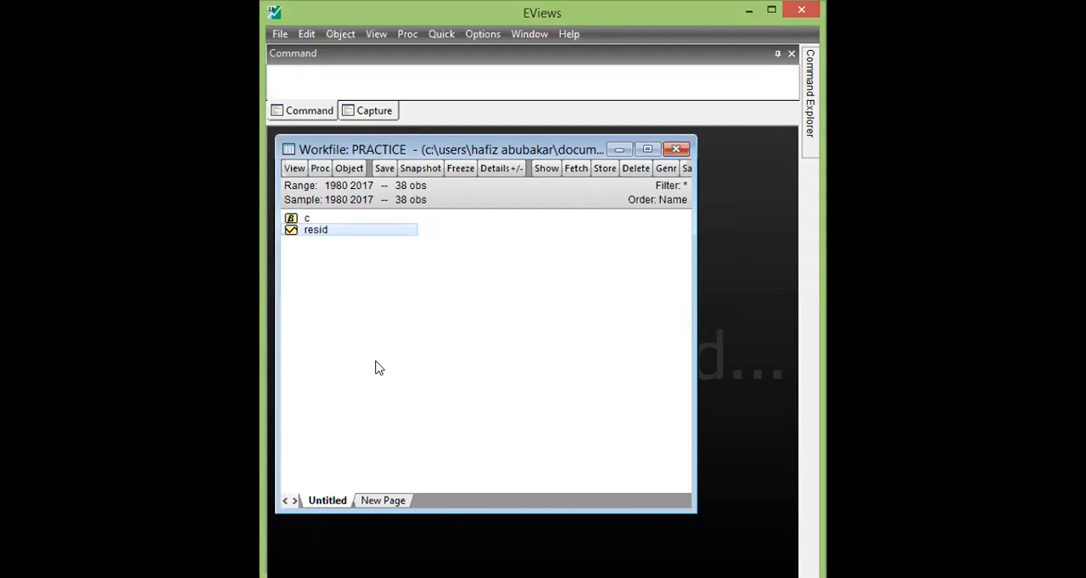
- Open an empty group for editing series in the PRACTICE workfile
click(439, 35)
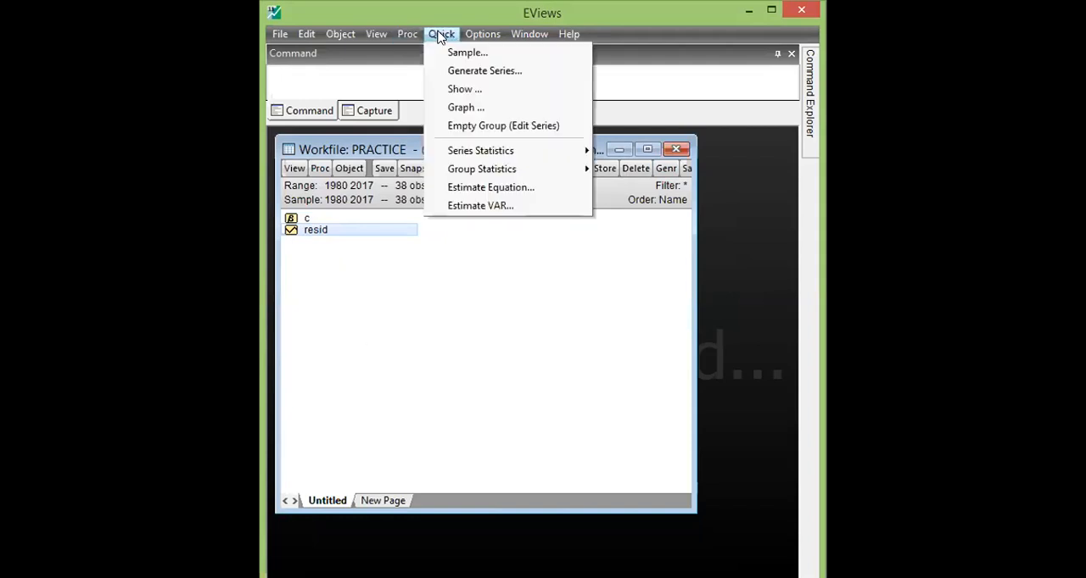
click(481, 130)
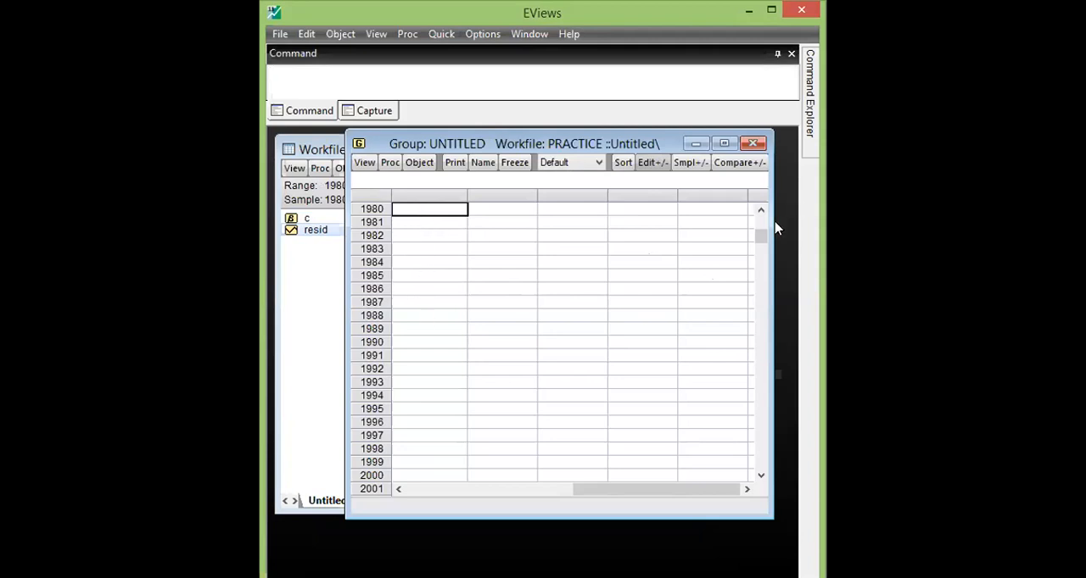
mouse_move(761, 238)
mouse_down()
mouse_move(762, 456)
mouse_move(741, 237)
mouse_up()
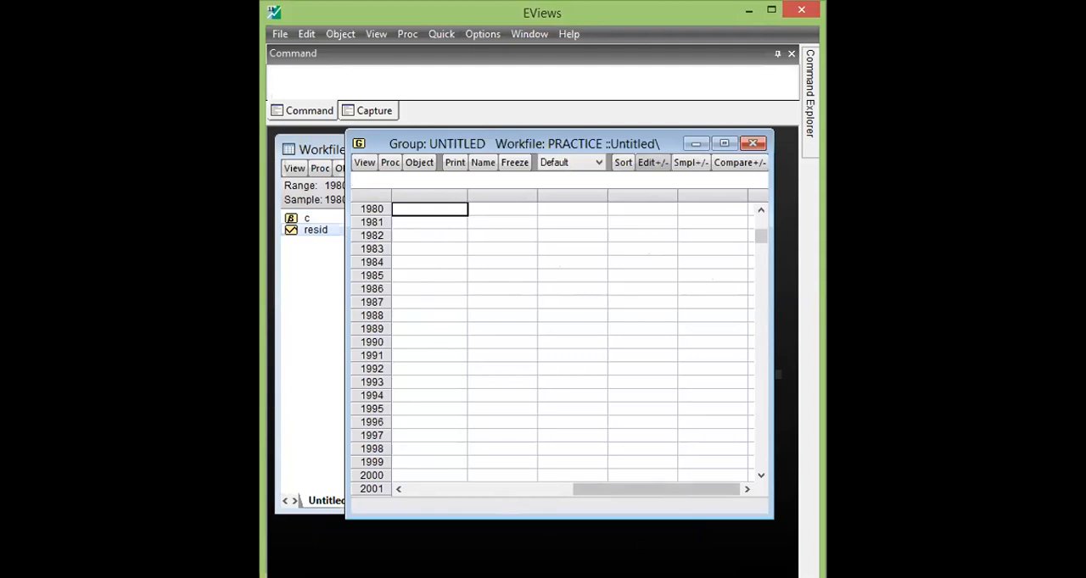
- Switch to the Excel workbook Book for Practice and copy the Y, L, SE and K columns with their headers, B1:E39
key(alt+Tab)
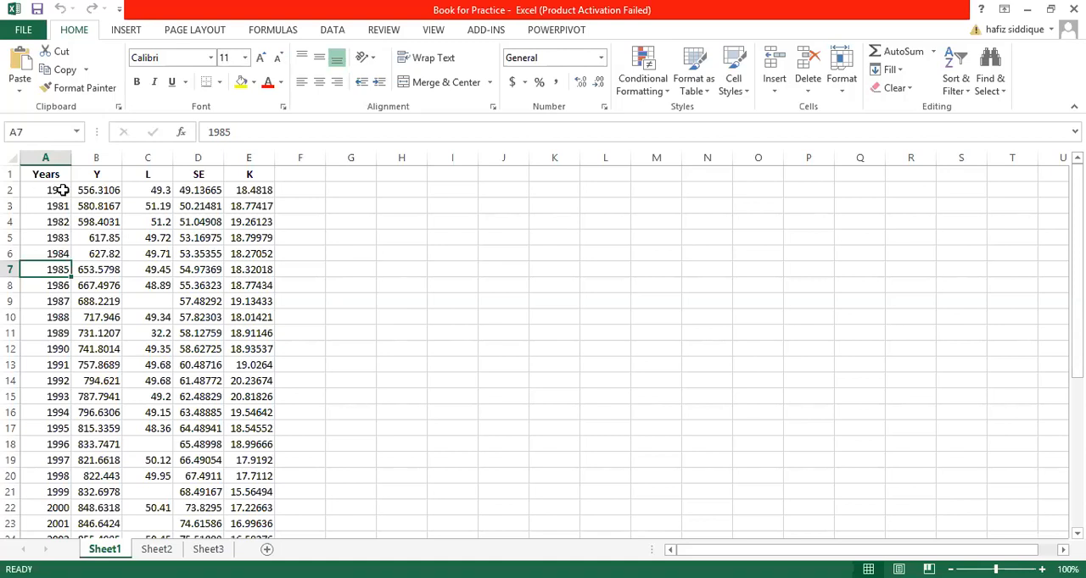
click(97, 174)
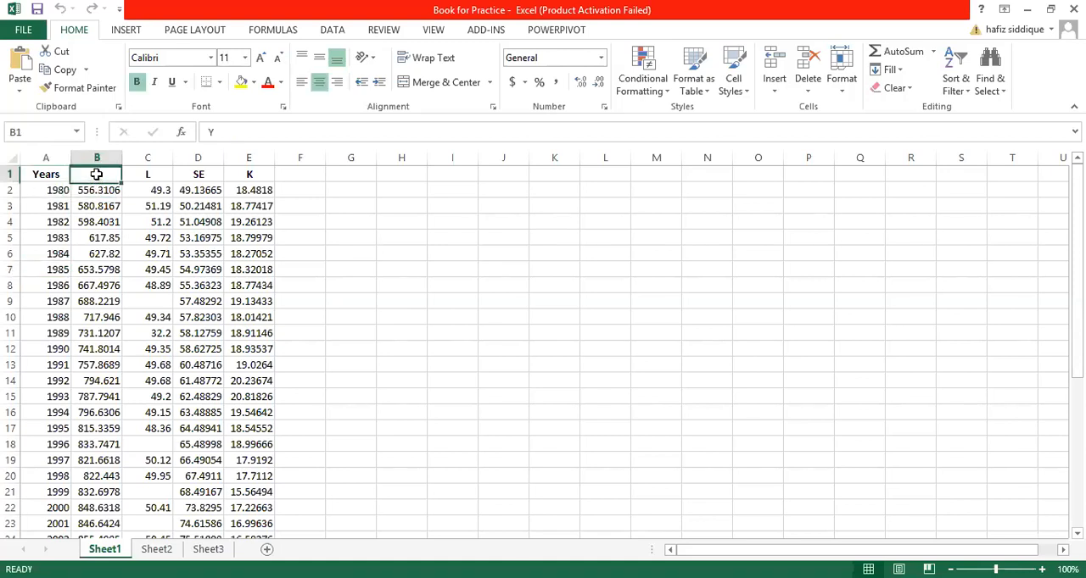
click(150, 173)
click(210, 174)
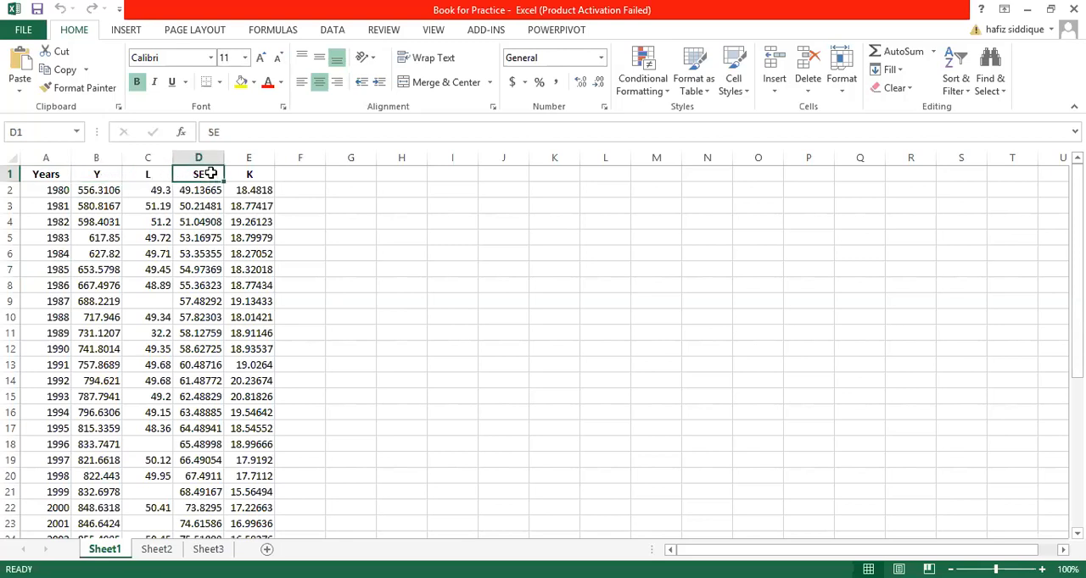
click(255, 174)
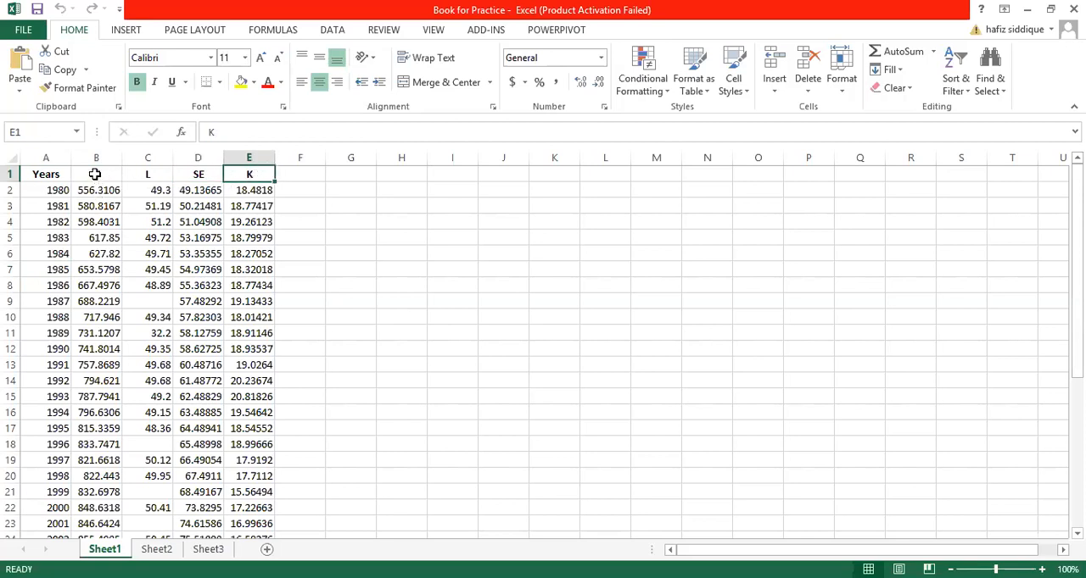
drag(95, 175, 245, 504)
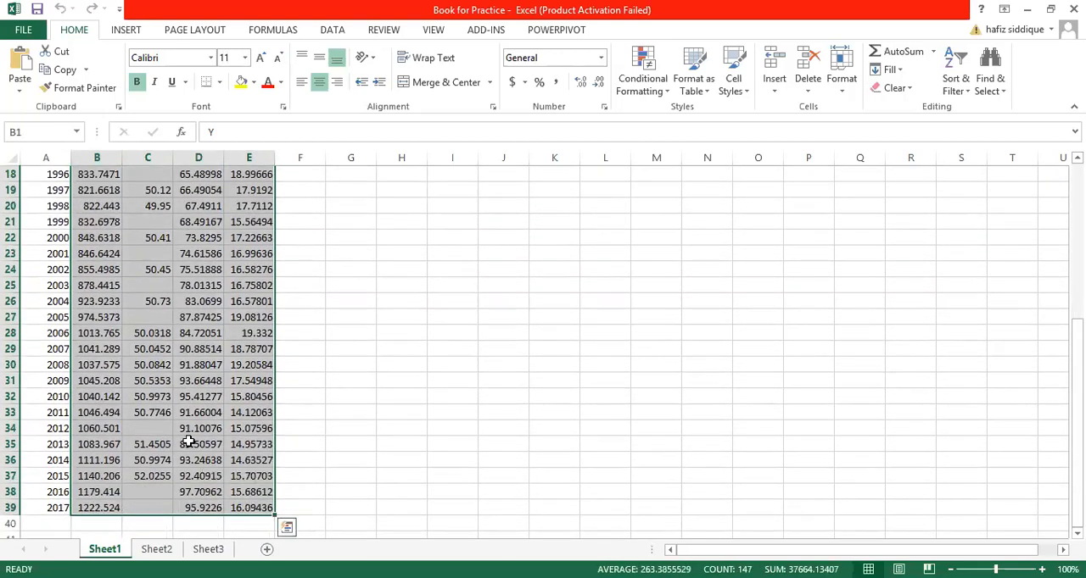
right_click(188, 442)
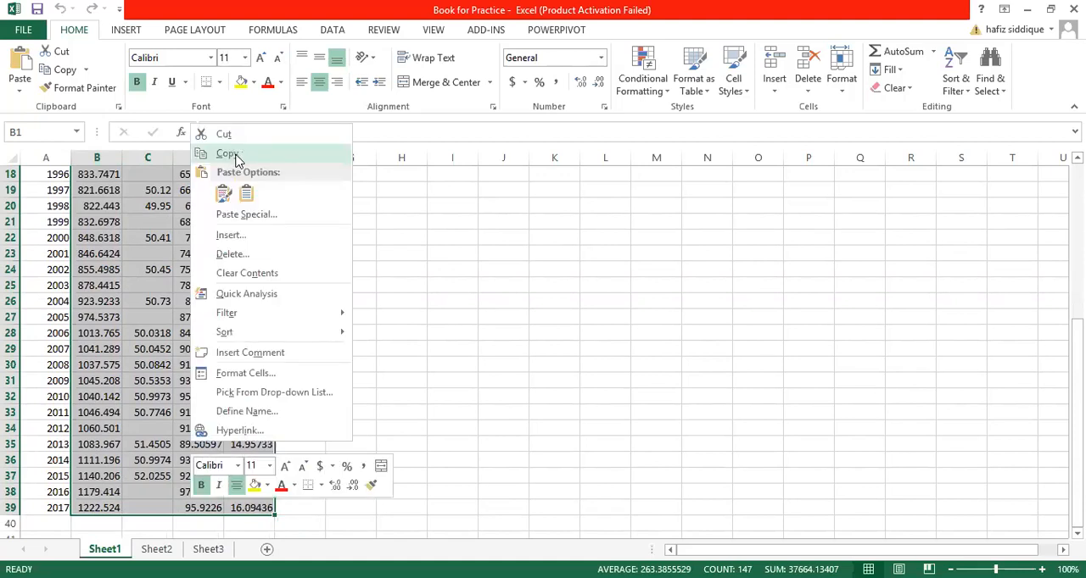
click(229, 154)
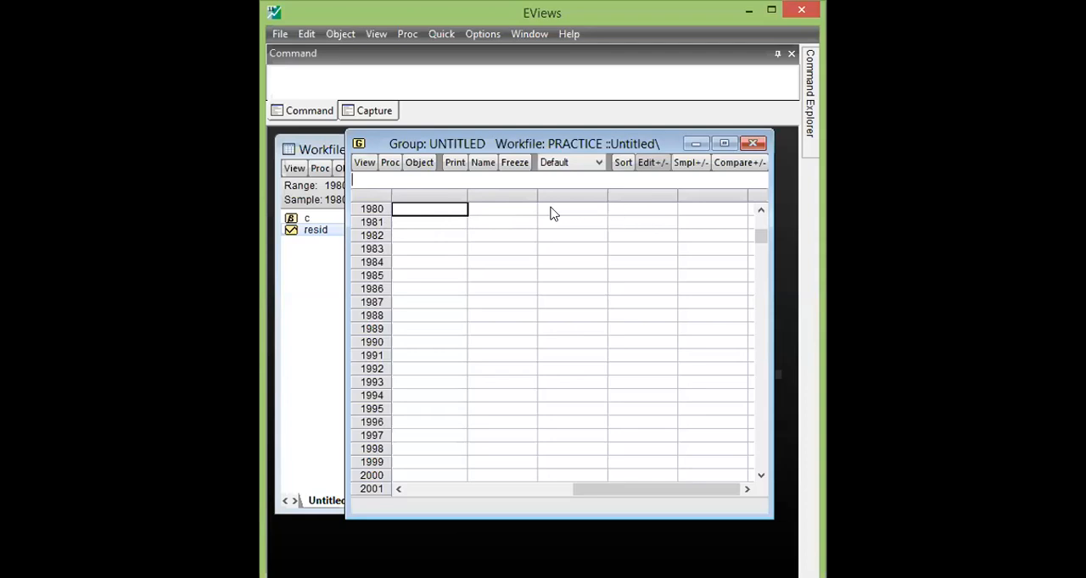
- Return to EViews and paste the copied data into the empty group, starting at the name row above 1980
click(760, 212)
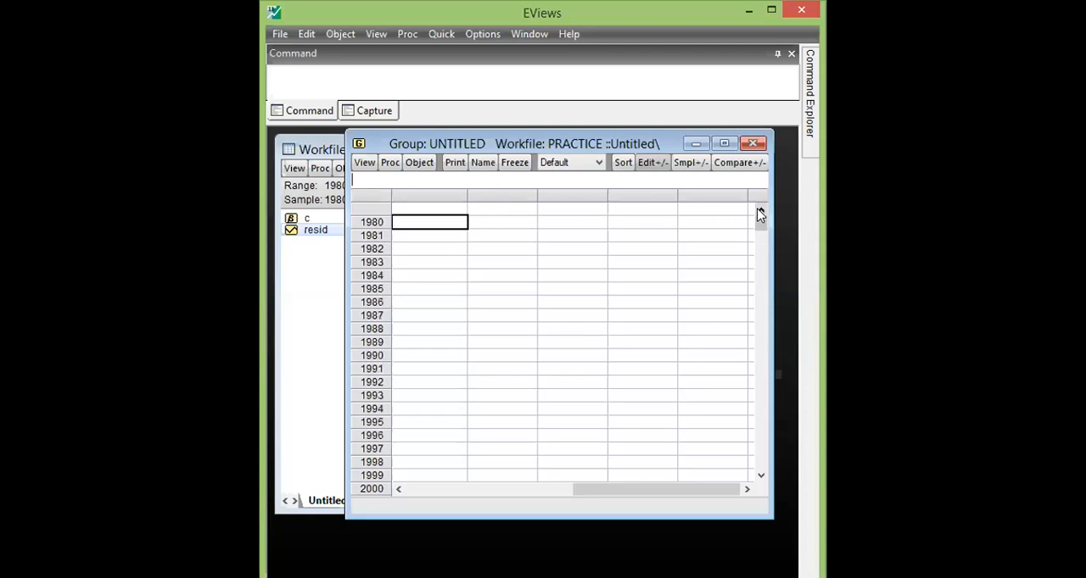
click(426, 210)
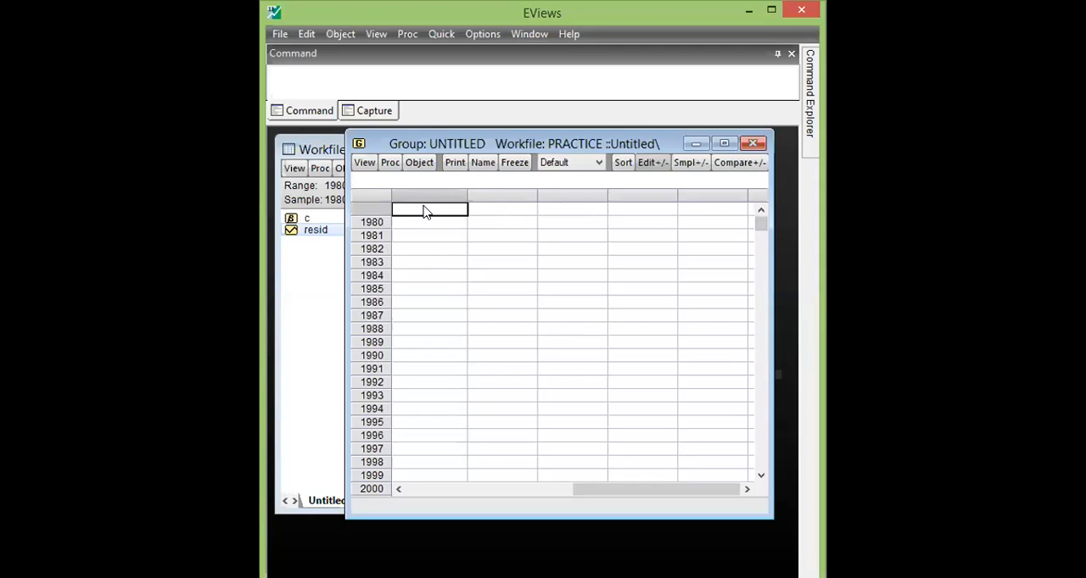
right_click(426, 212)
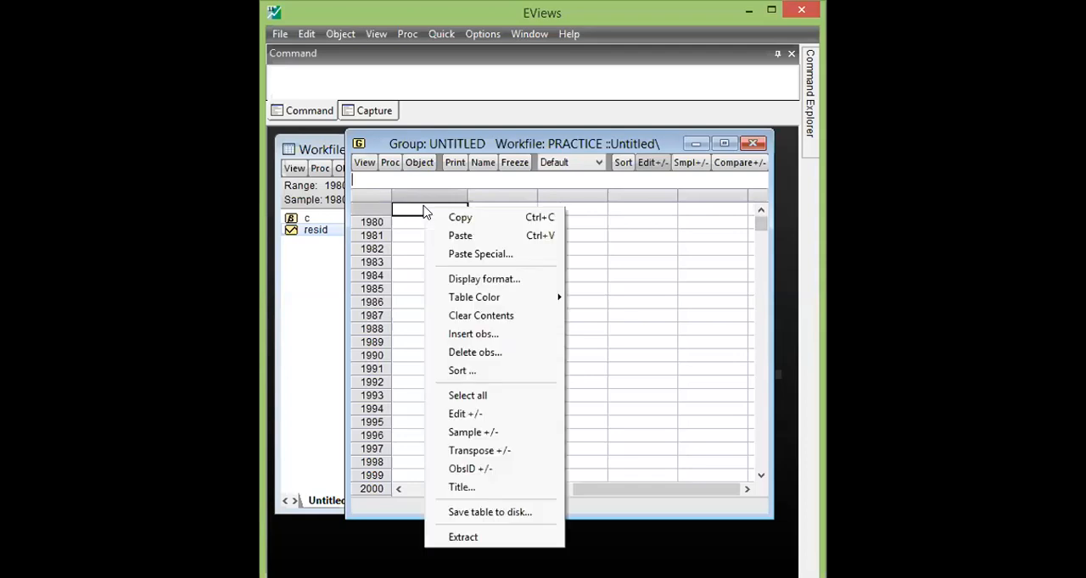
click(461, 238)
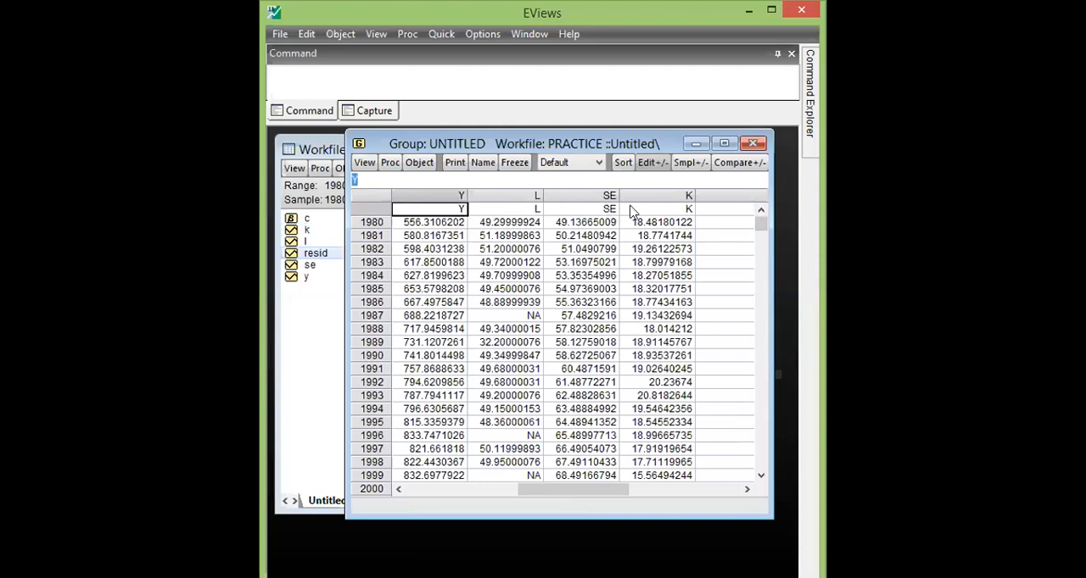
- Review the pasted Y, L, SE and K series in the group down to 2017
click(689, 211)
click(722, 236)
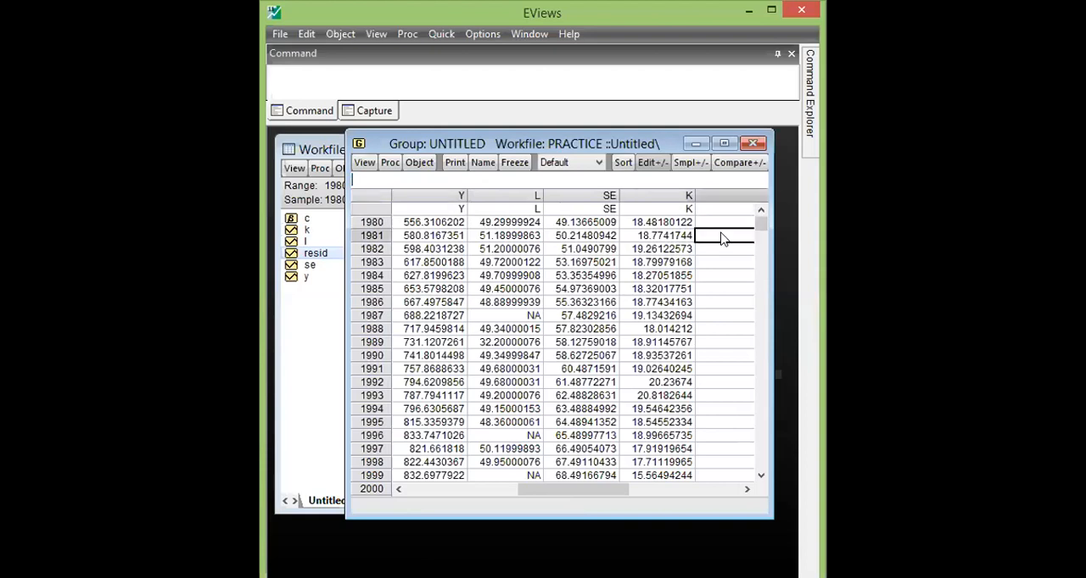
drag(761, 225, 764, 471)
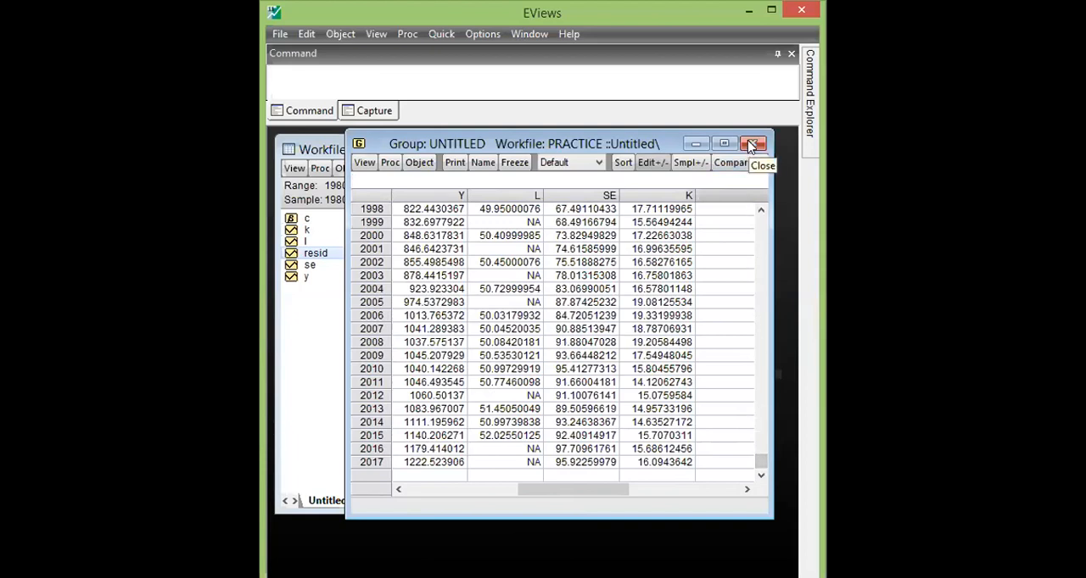
- Bring the PRACTICE workfile window in front of the group and reposition it
click(363, 163)
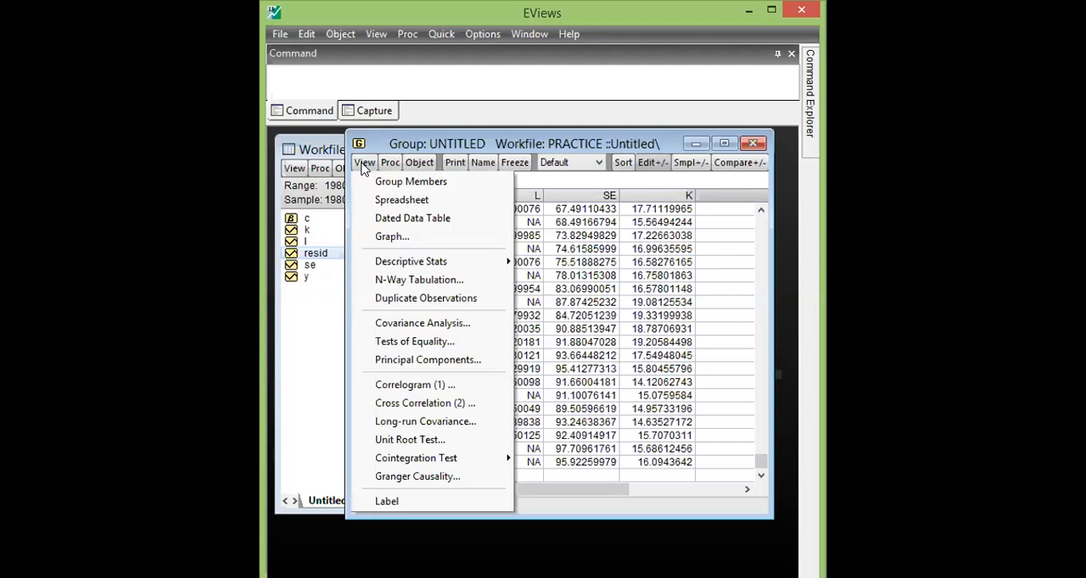
click(321, 342)
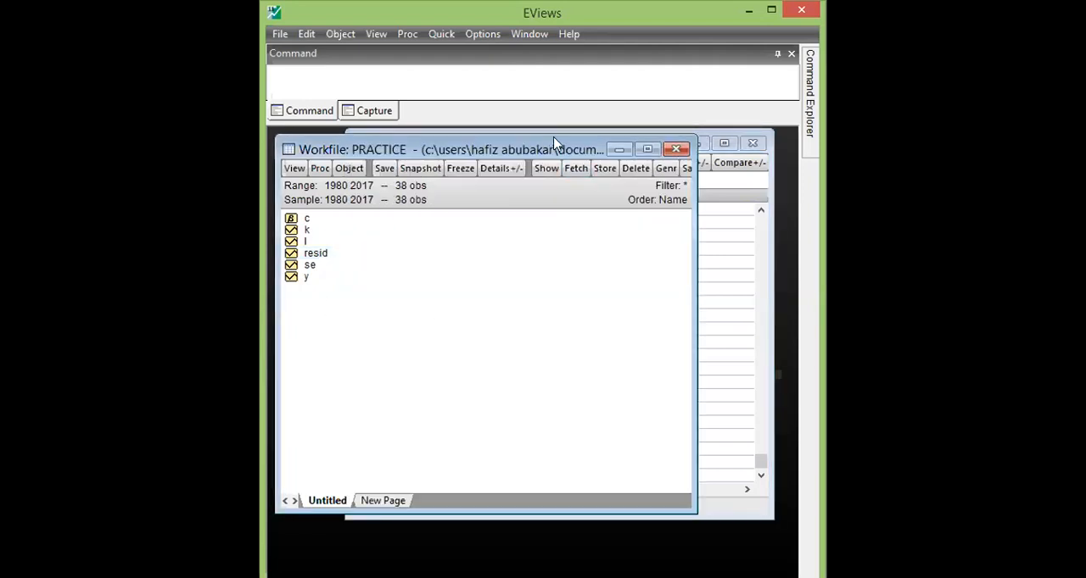
drag(555, 142, 589, 135)
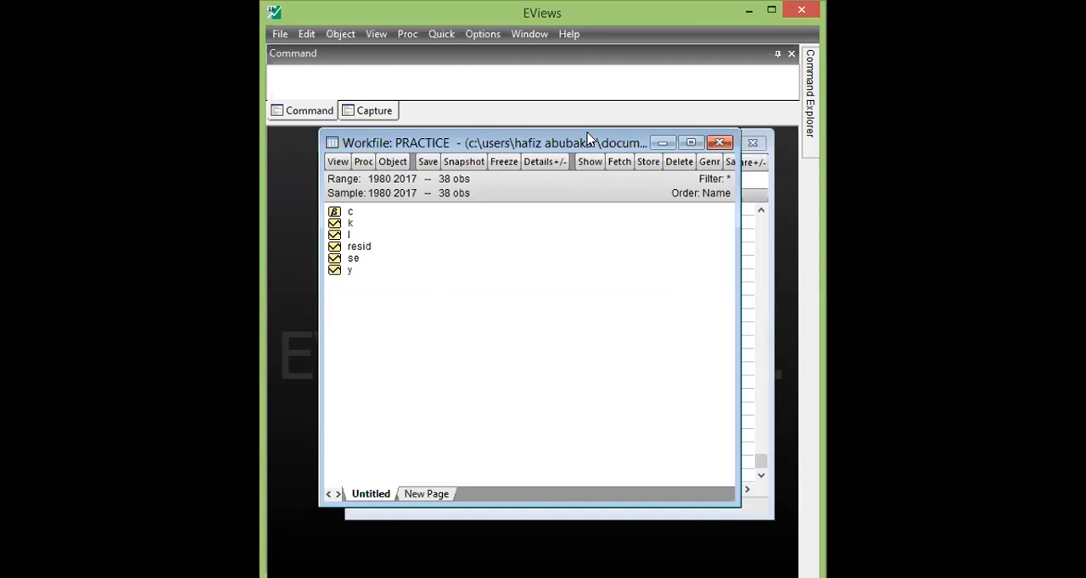